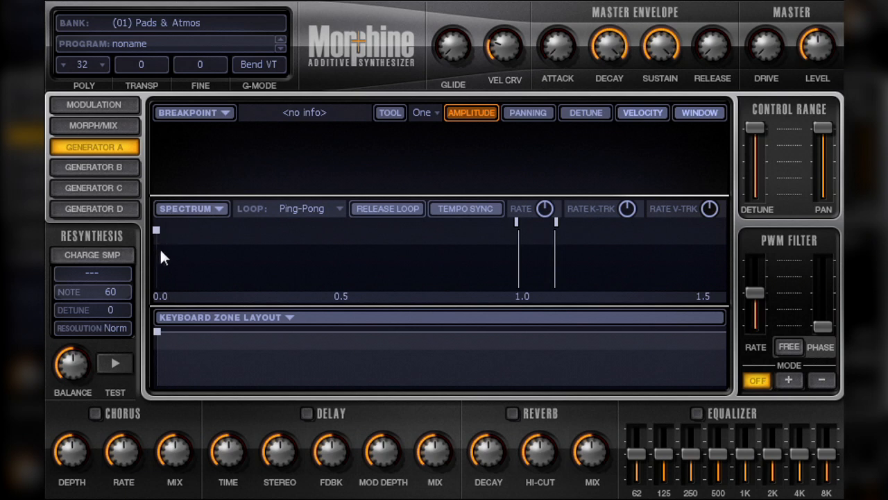
Set partial 1 of Generator A to 100% amplitude, and try raising partial 15 to 89.33% and dropping it to 0%
click(156, 131)
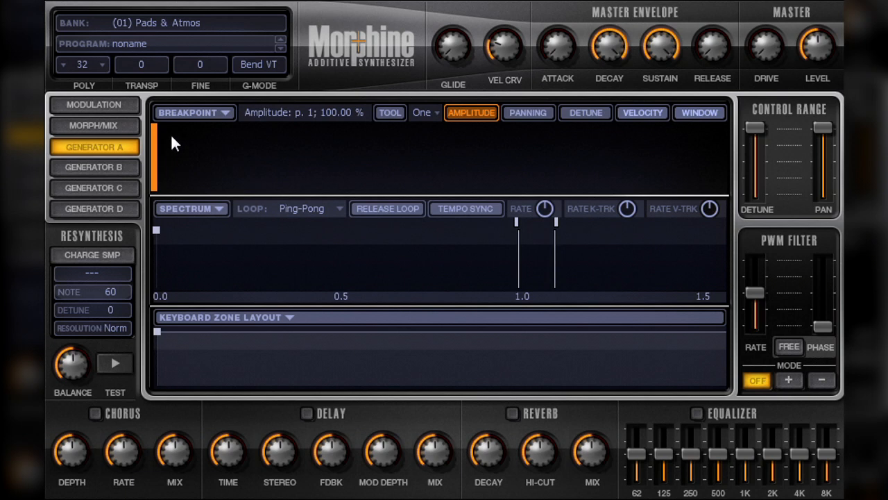
click(257, 131)
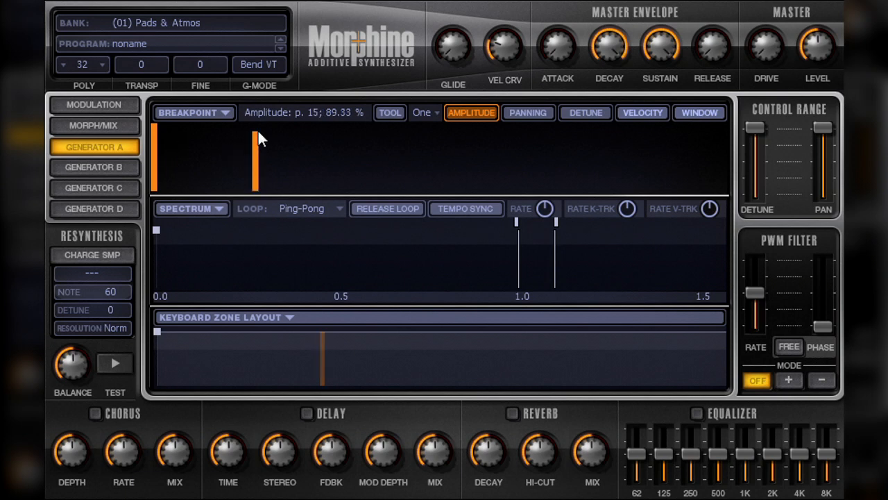
drag(255, 138, 253, 193)
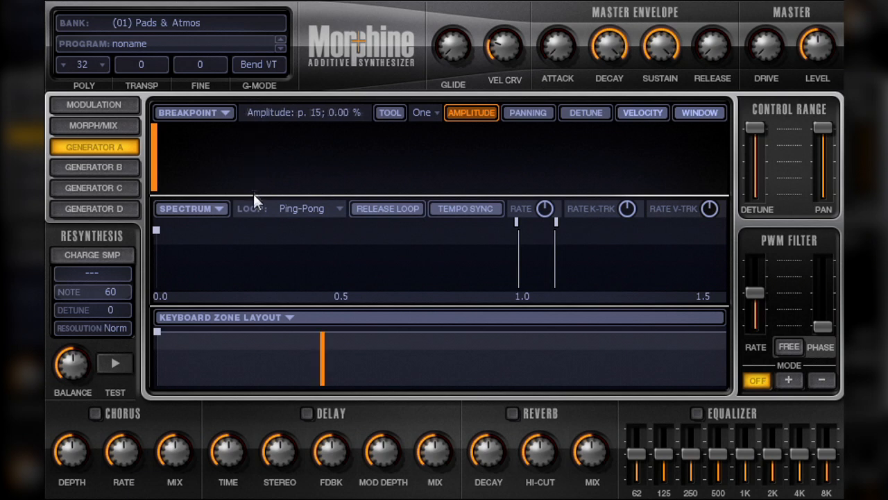
Add odd partials 3 to 13 at steadily decreasing amplitudes, with partial 7 at 56%, partial 11 at 21.33% and partial 13 at 9.33%
mouse_move(171, 139)
mouse_down()
mouse_move(169, 131)
mouse_move(204, 154)
mouse_move(208, 200)
mouse_up()
click(197, 154)
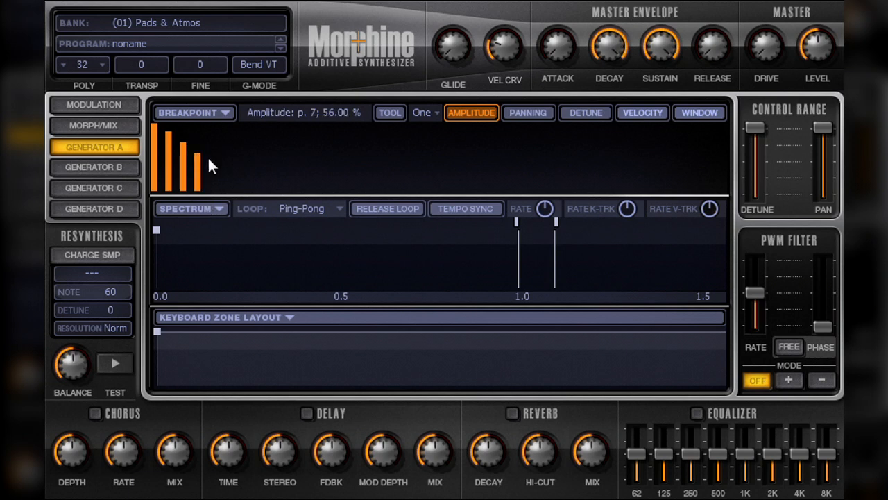
click(213, 165)
click(227, 177)
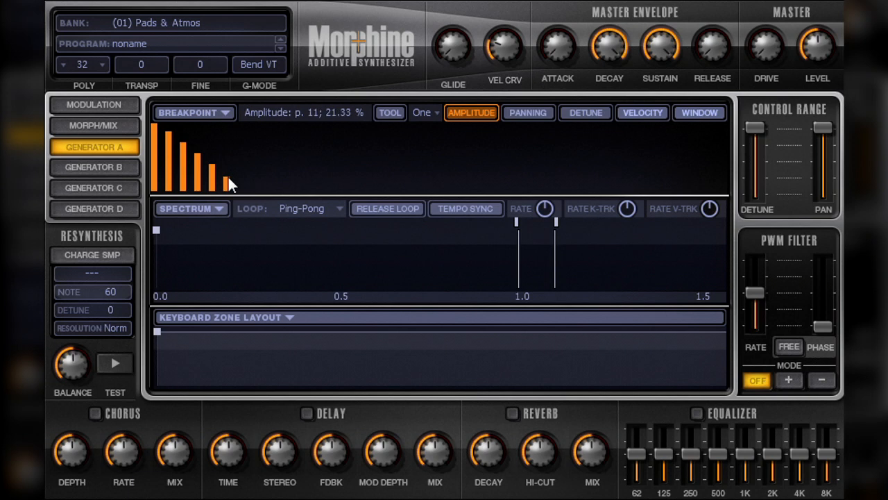
click(243, 184)
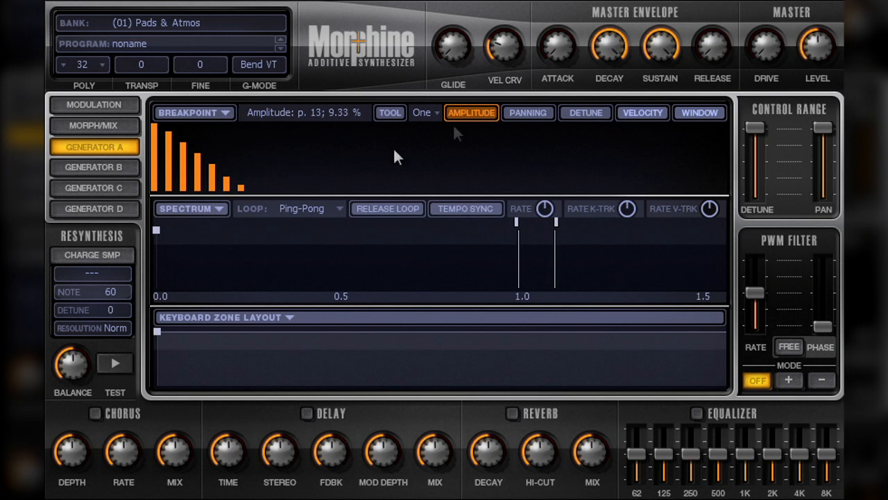
Set the partial editing mode to Odd and raise all odd partials to 100% amplitude
click(431, 114)
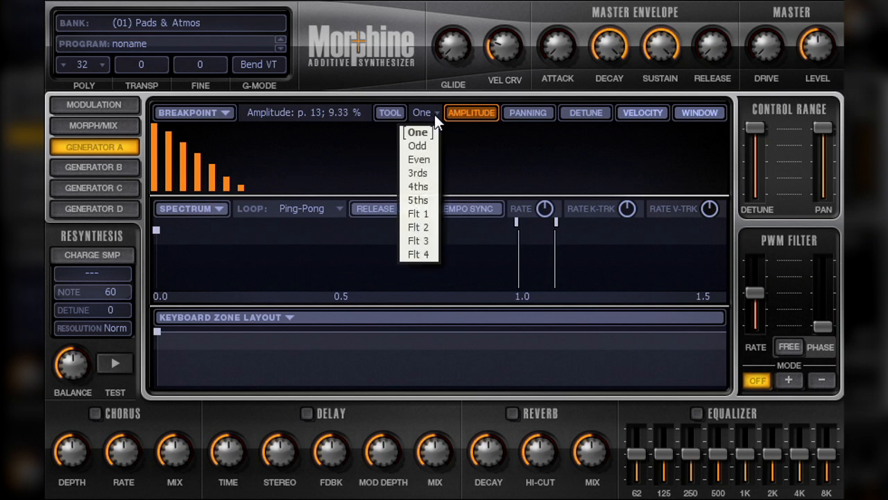
click(429, 148)
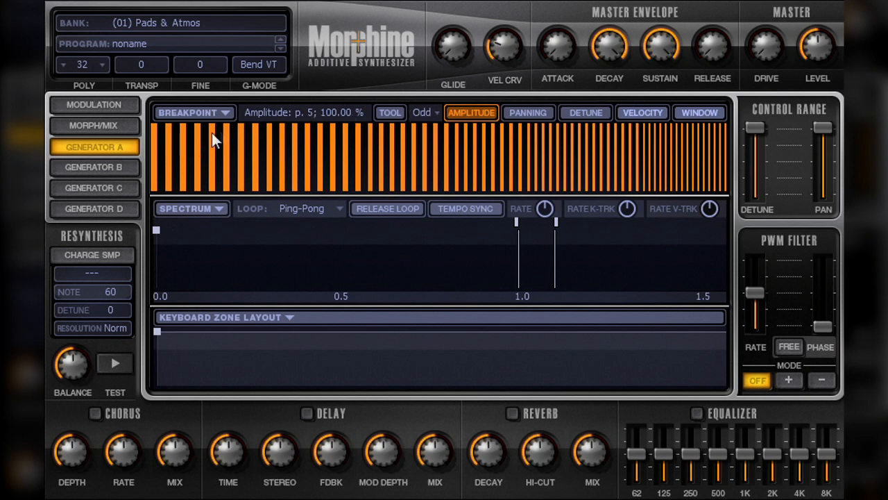
click(433, 112)
click(434, 114)
Reload the noname program and draw all odd partials at a low amplitude together
click(155, 44)
click(159, 61)
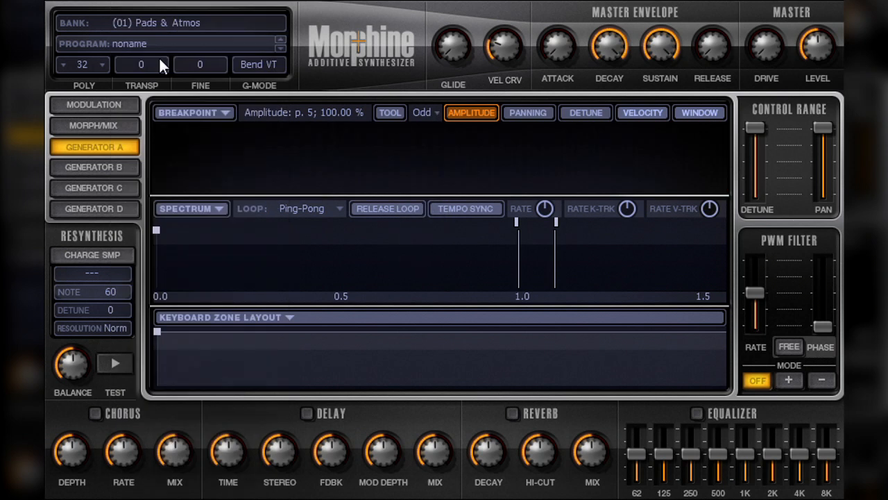
scroll(157, 127, up, 5)
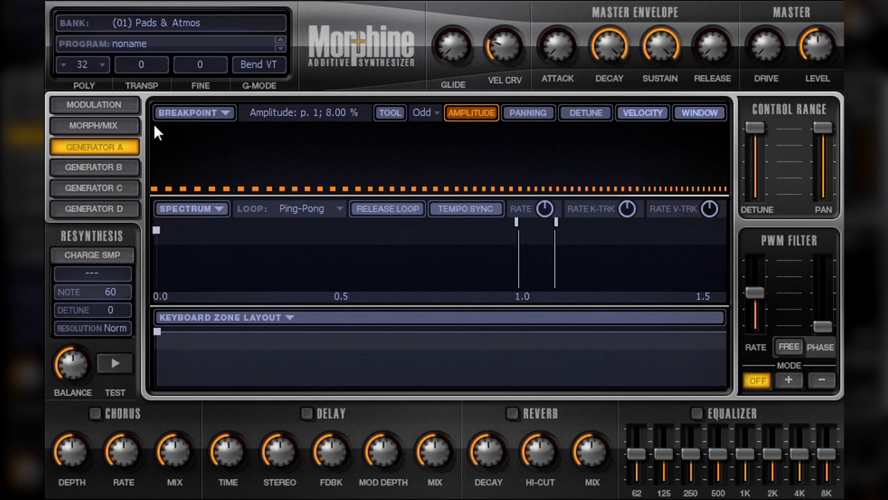
Set the partial editing mode to Even and raise all even partials to 100% amplitude
click(436, 113)
click(422, 158)
scroll(403, 163, up, 10)
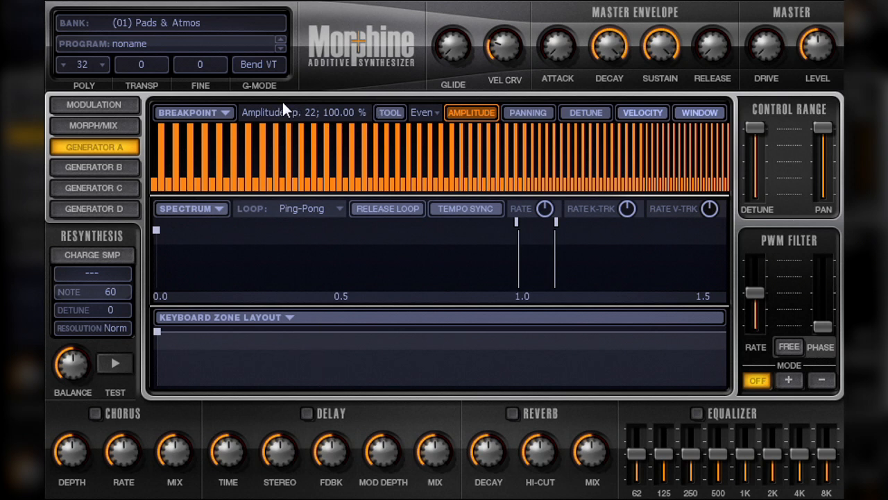
Switch the partial editing mode to One and raise the few low partials around partial 28 to 100% amplitude
click(425, 113)
click(424, 125)
drag(342, 147, 342, 113)
click(433, 112)
click(429, 125)
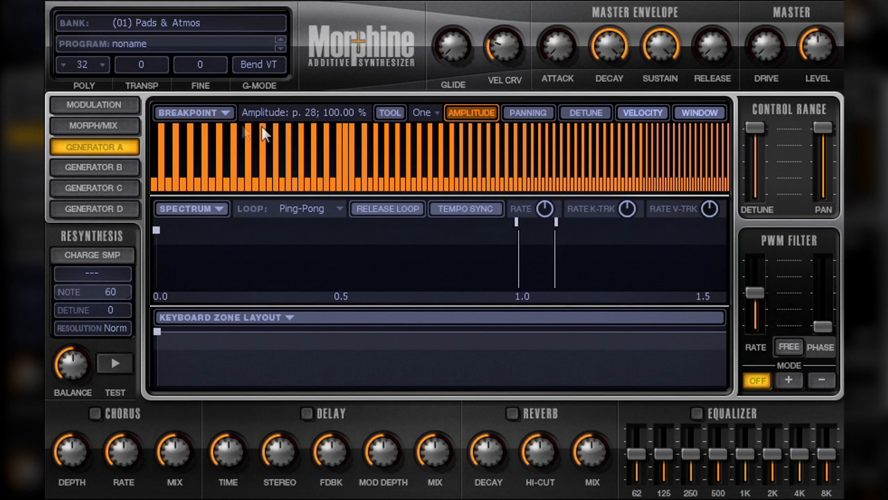
Draw a decaying amplitude curve from partial 1 across to partial 128, and redraw it more steeply down to 0% by partial 74
click(156, 125)
mouse_move(158, 123)
mouse_down()
mouse_move(499, 132)
mouse_move(693, 154)
mouse_move(727, 184)
mouse_move(642, 168)
mouse_move(460, 165)
mouse_move(215, 145)
mouse_move(167, 127)
mouse_move(304, 173)
mouse_move(420, 186)
mouse_move(654, 186)
mouse_move(763, 197)
mouse_up()
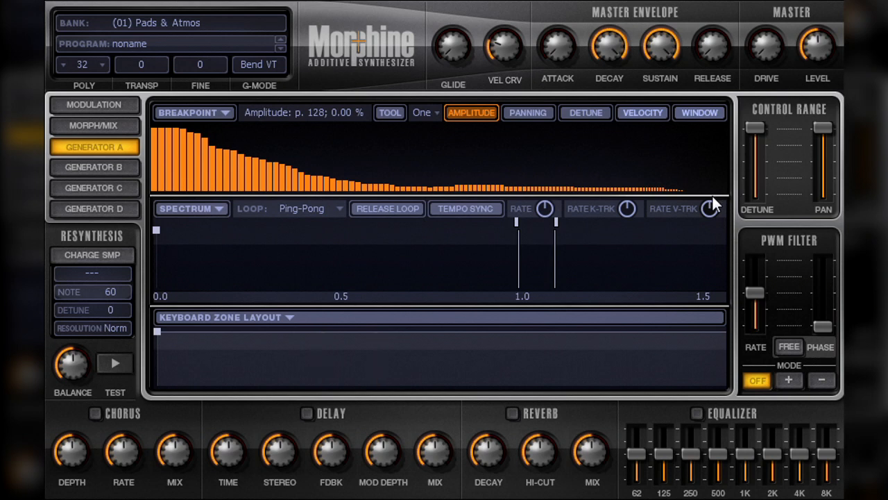
mouse_move(151, 127)
mouse_down()
mouse_move(216, 178)
mouse_move(563, 199)
mouse_up()
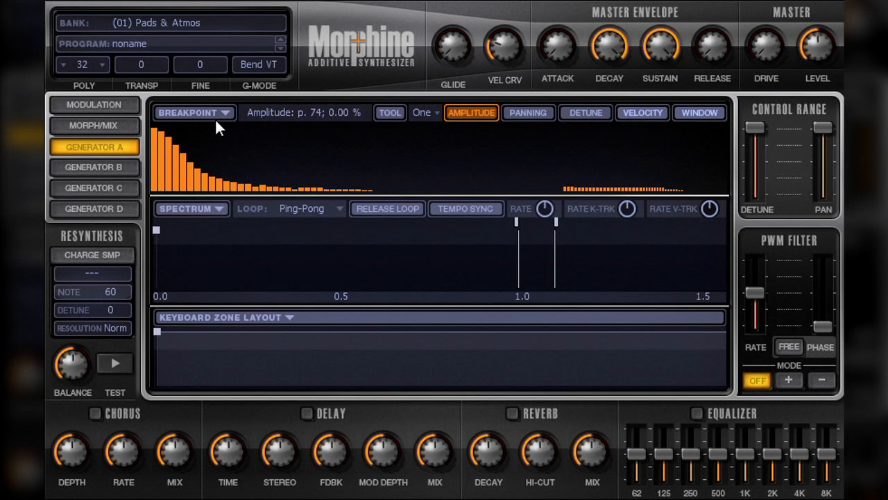
In Generator B, set partial 1 to 100% amplitude with partial 2 at 0%, and return to Generator A
click(119, 168)
click(156, 126)
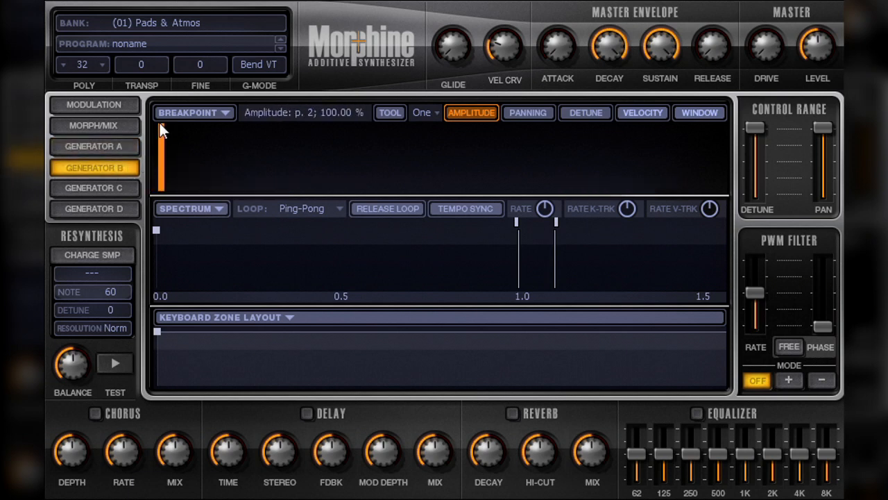
drag(158, 123, 164, 191)
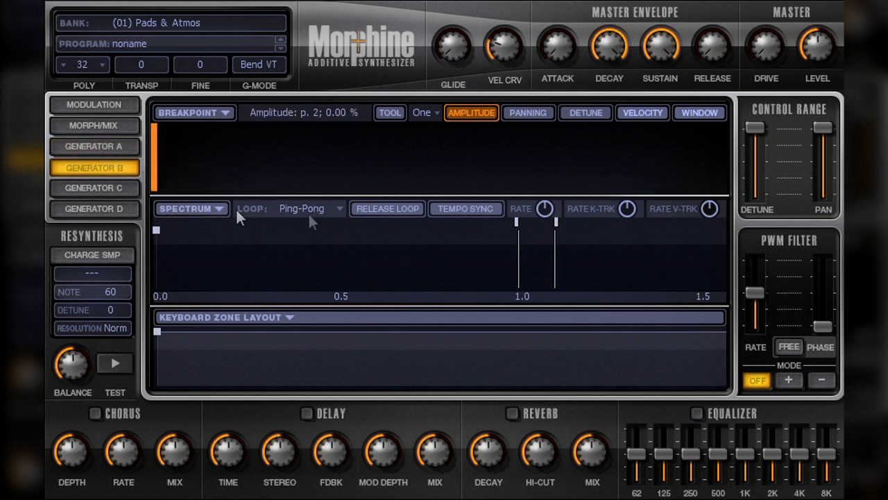
click(91, 144)
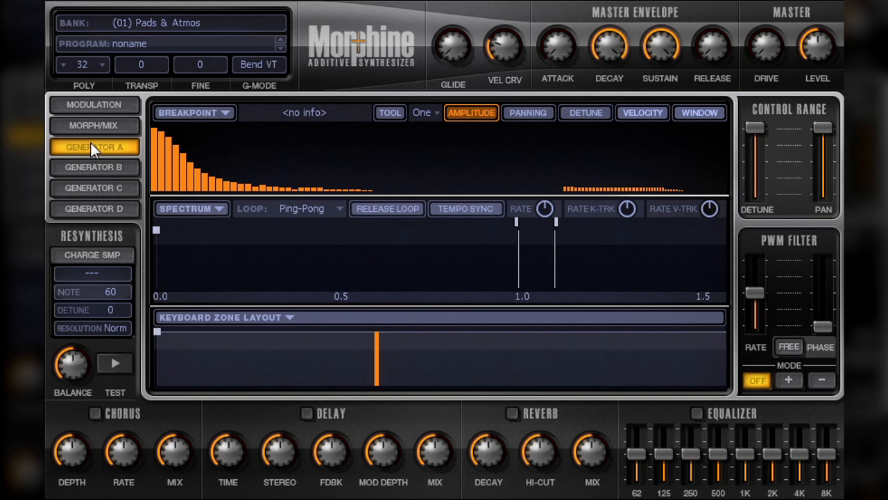